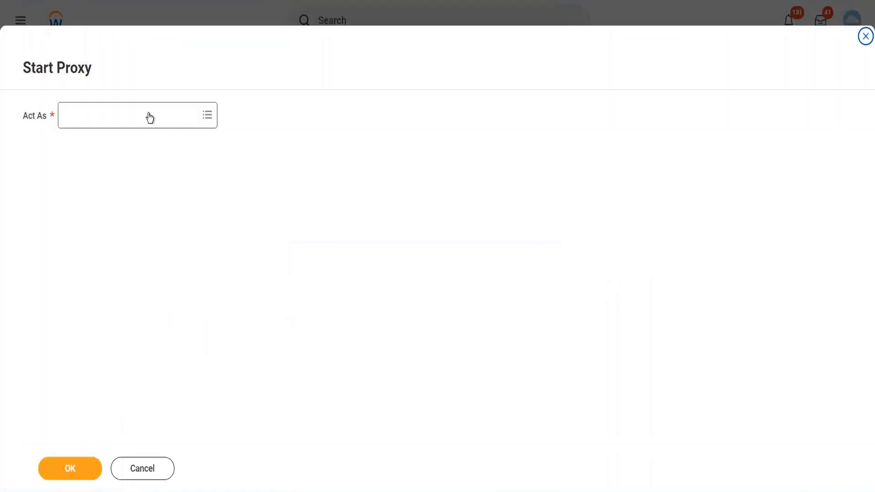
Step: Start a proxy session acting as the chosen worker, then switch the browser to full screen
click(150, 117)
text(lmcneil)
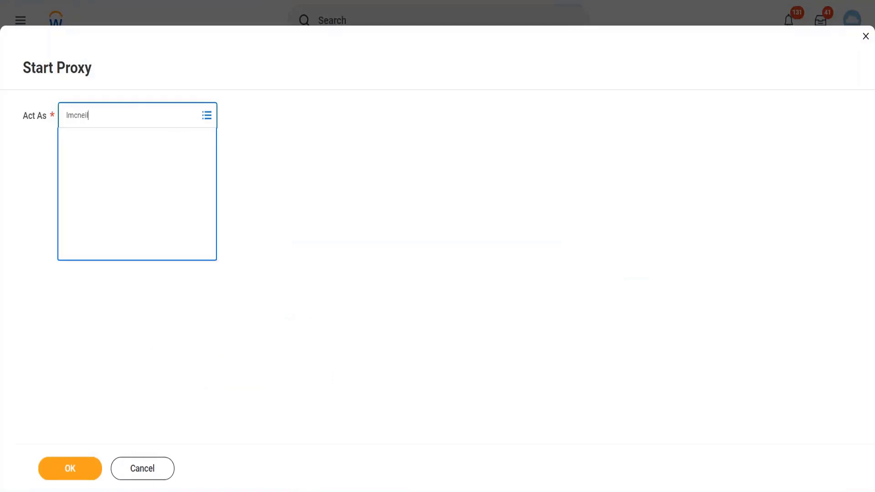
key(Return)
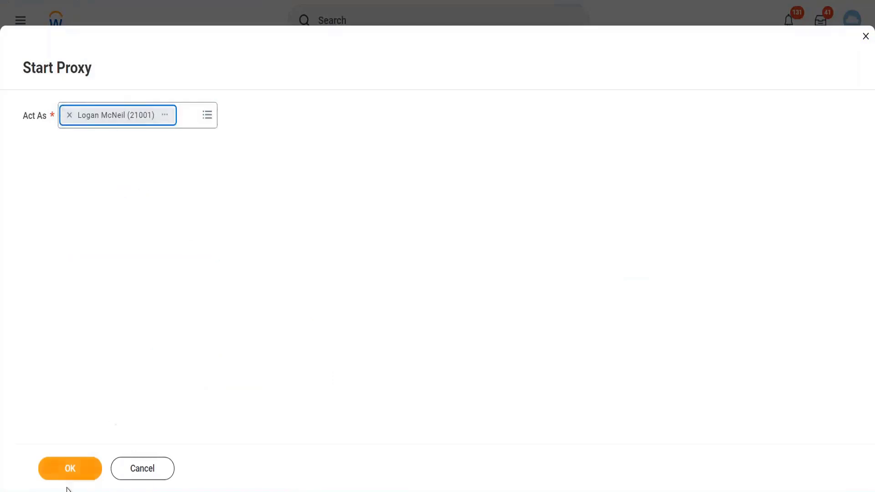
click(71, 465)
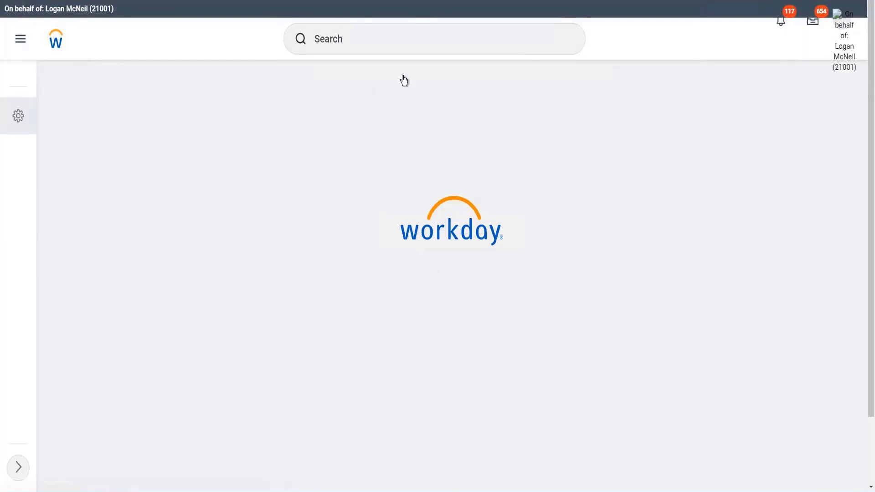
key(F11)
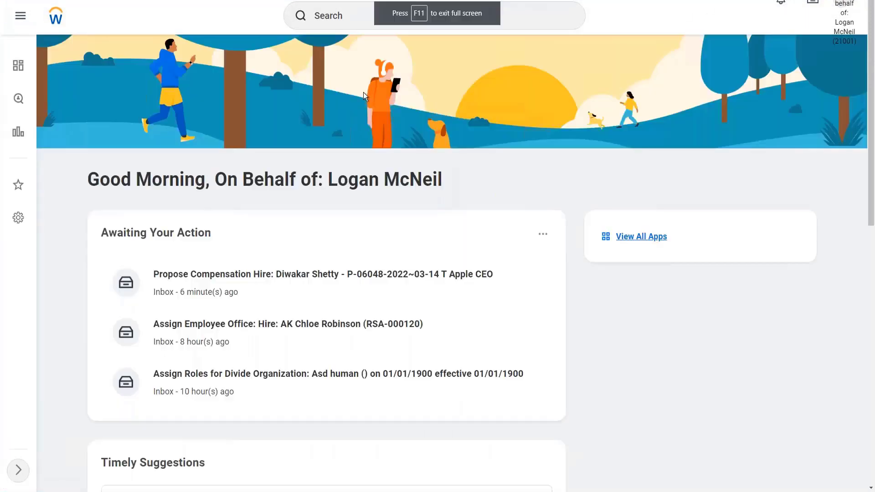
Step: Search for 'edit comp grade' and open the Edit Compensation Grade task
click(344, 18)
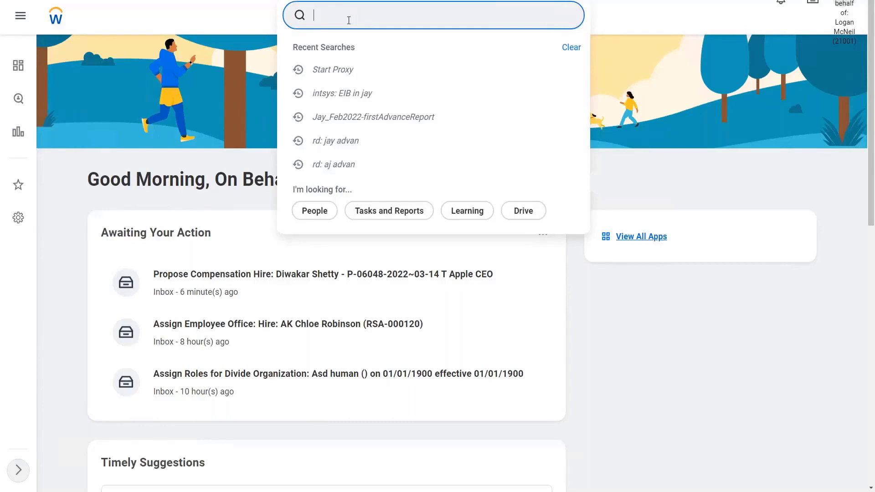
text(maintain comp )
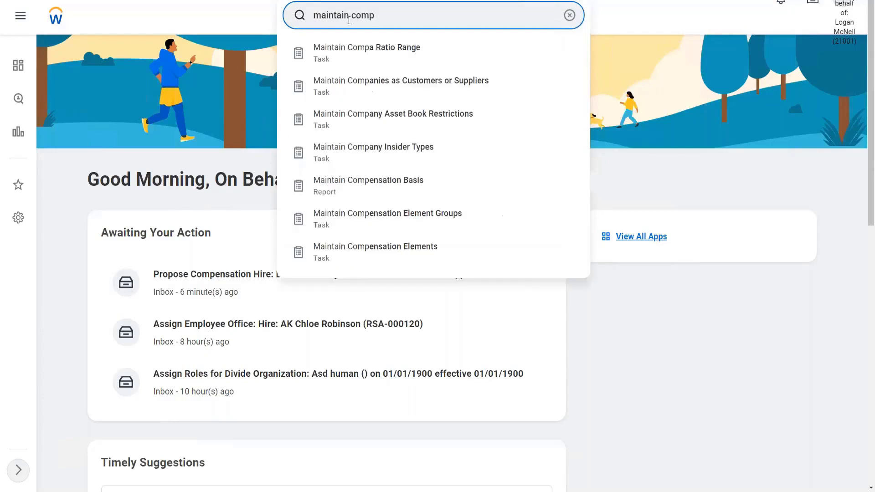
text(grade)
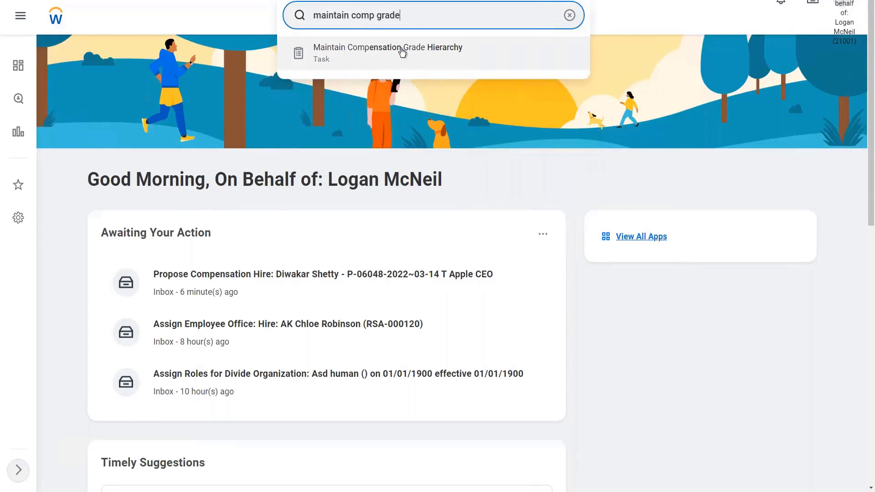
double_click(331, 17)
text(edit)
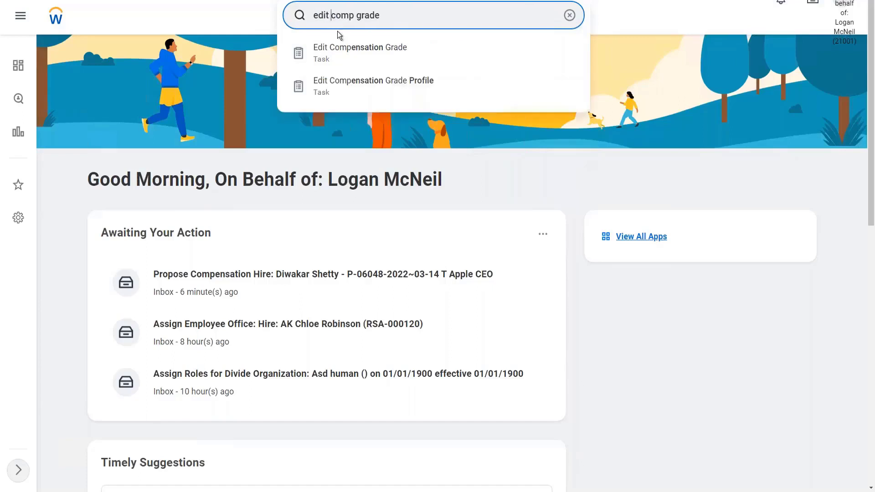
click(375, 55)
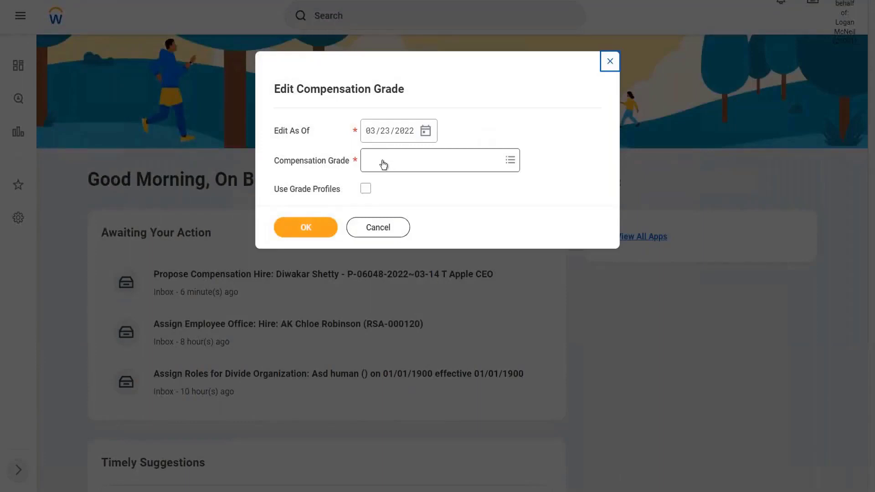
Step: Select the WW_Managers or Above grade for editing and show its Compensation Grade Profiles
click(383, 164)
text(ww)
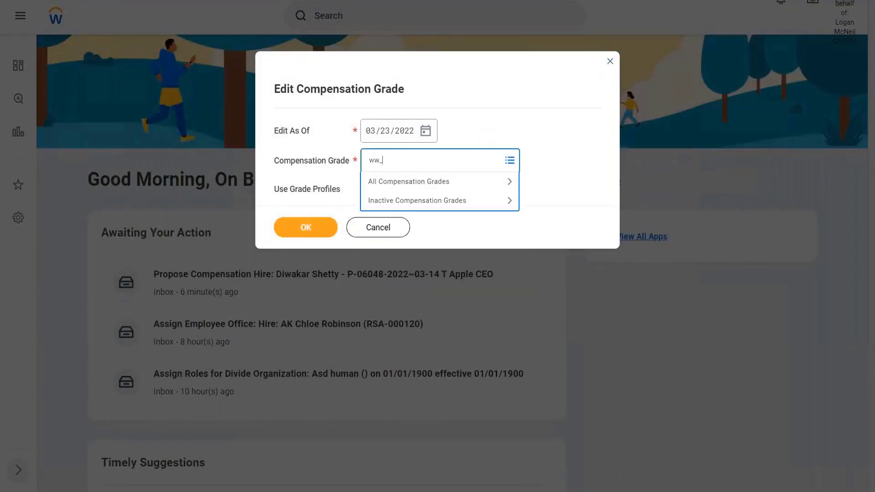
text(_)
key(Return)
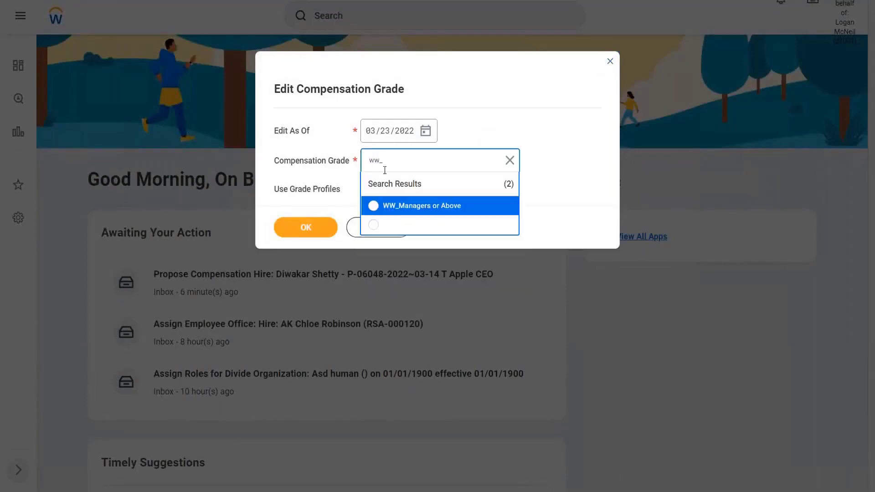
click(436, 210)
click(307, 228)
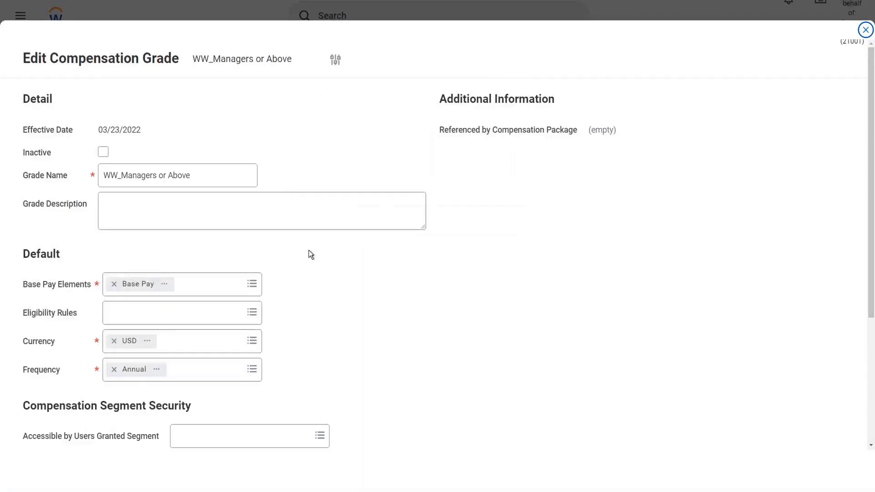
scroll(368, 308, down, 6)
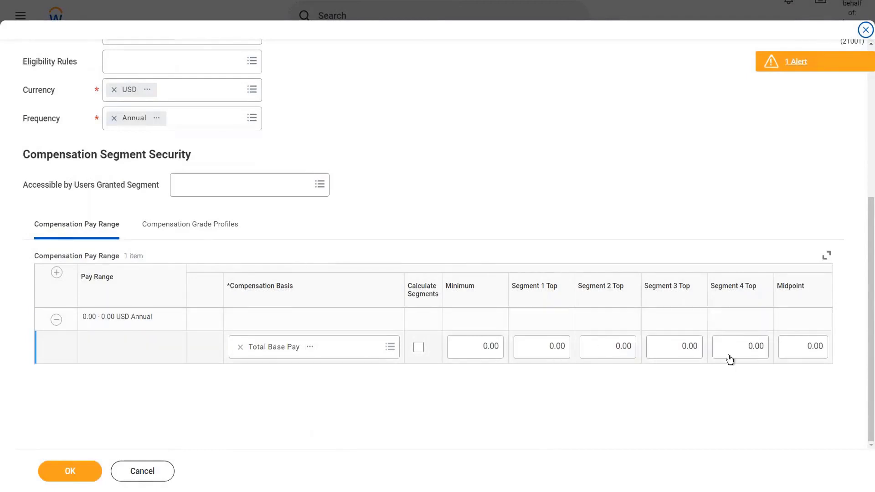
click(203, 233)
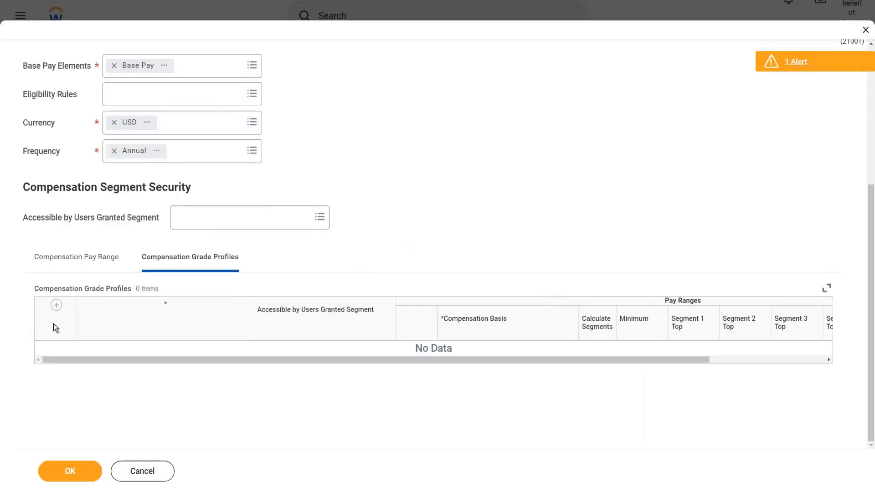
Step: Add a new grade profile row named 'WW Managers or Above in USA'
click(56, 305)
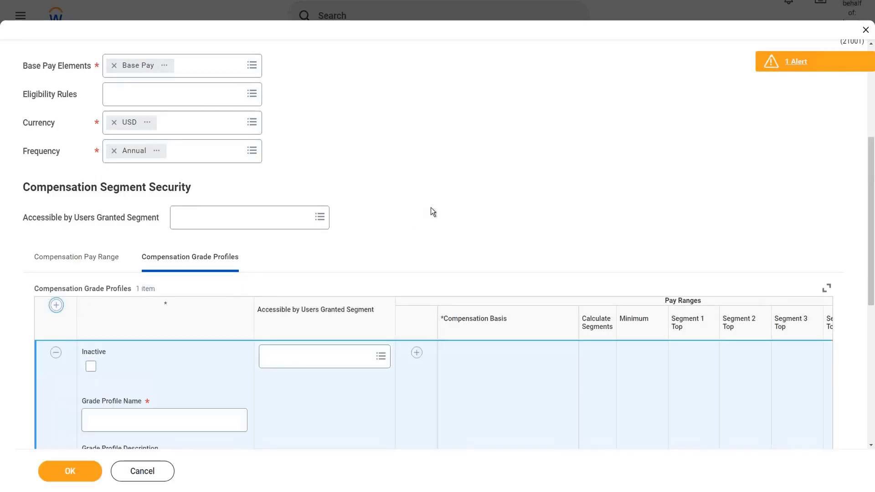
scroll(431, 207, down, 3)
click(143, 278)
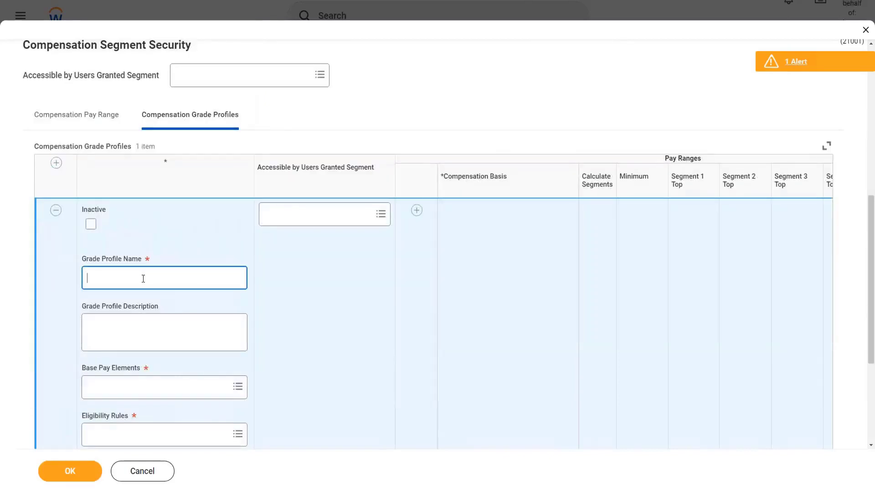
text(WW Mana)
key(BackSpace)
key(BackSpace)
key(BackSpace)
key(BackSpace)
text(Managers or A)
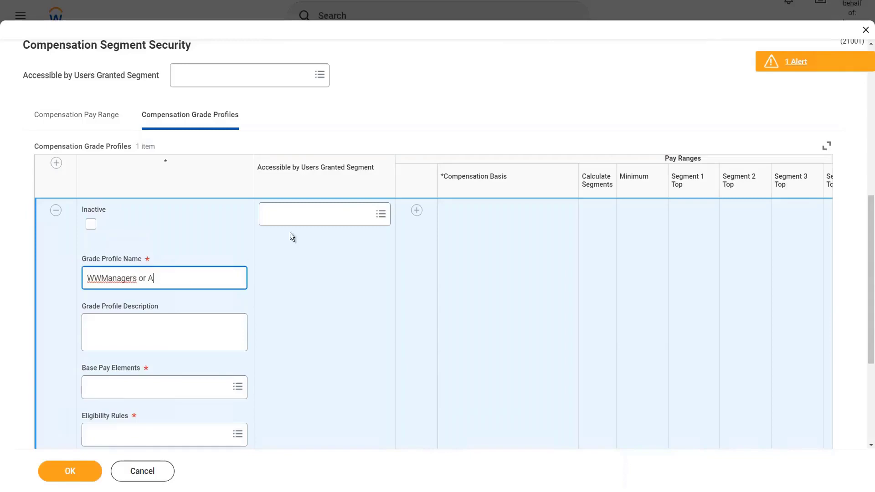
scroll(415, 163, up, 6)
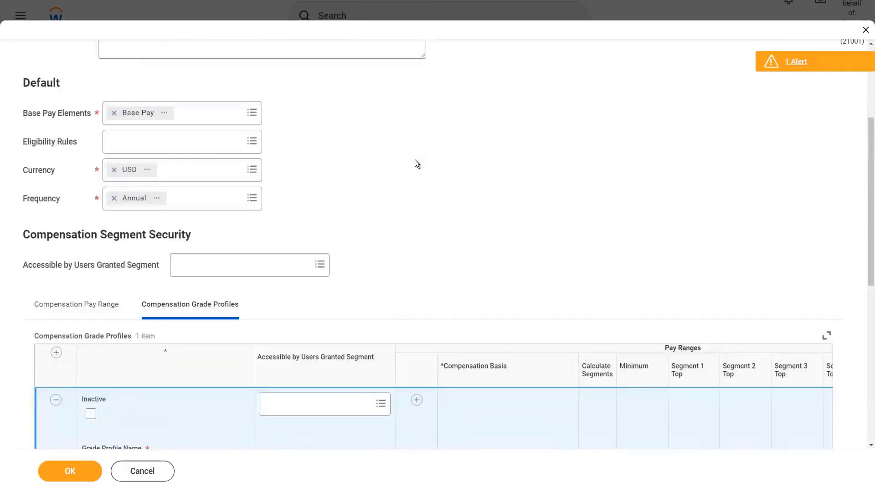
scroll(415, 161, up, 2)
scroll(426, 211, down, 10)
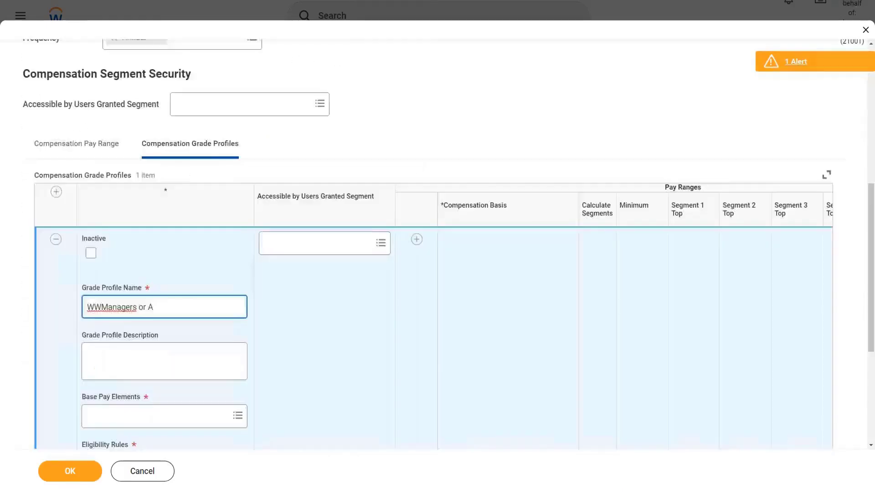
click(101, 212)
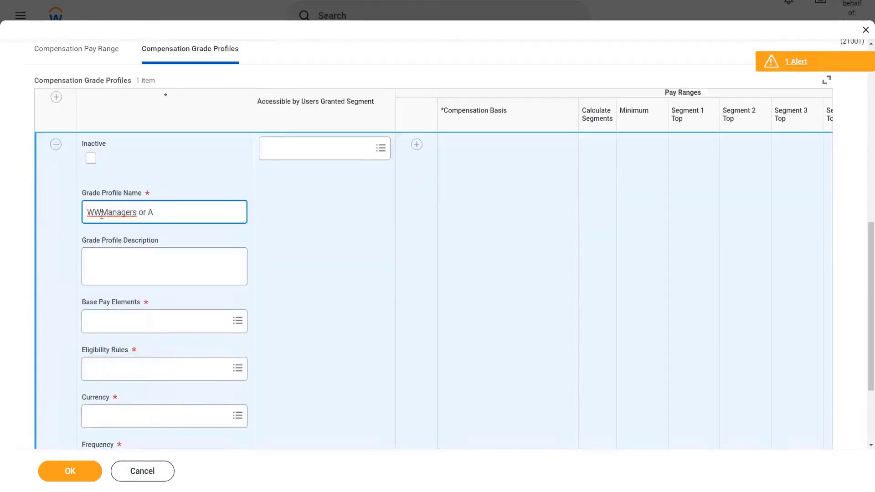
click(176, 218)
text(bove in )
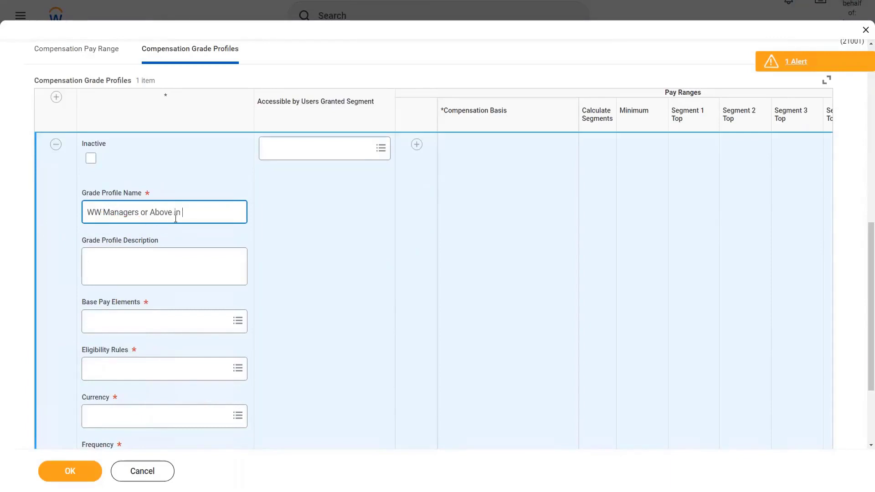
text(USA)
Step: Set the profile's Base Pay Elements to Base Pay
click(188, 326)
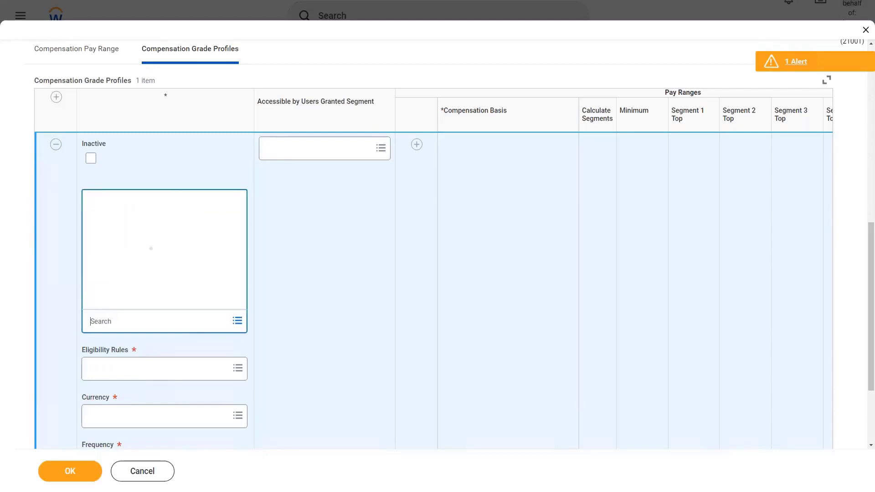
text(base p)
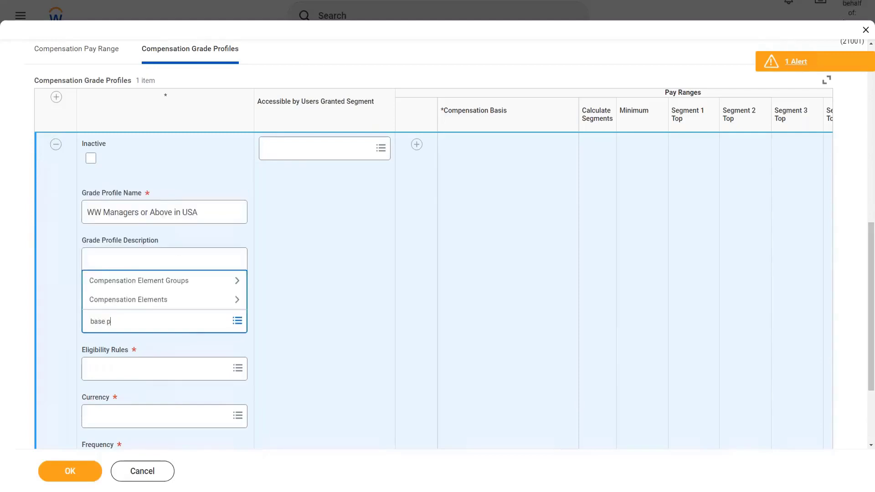
text(ay)
key(Return)
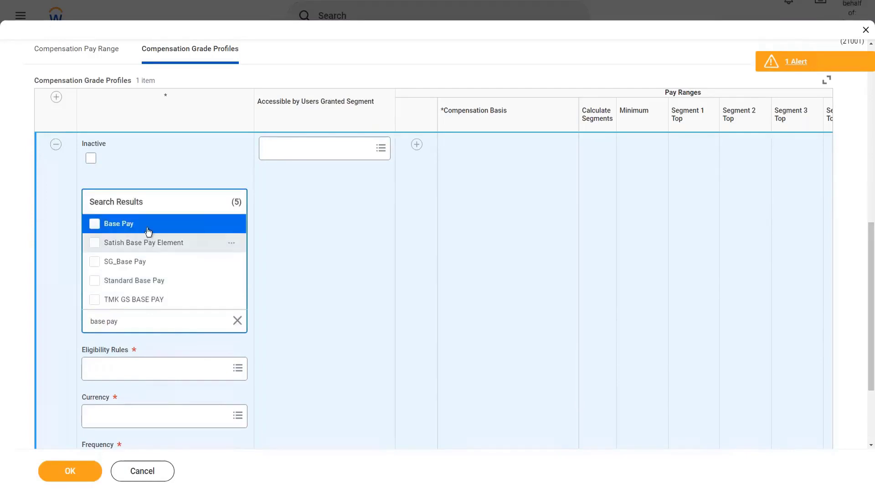
click(148, 228)
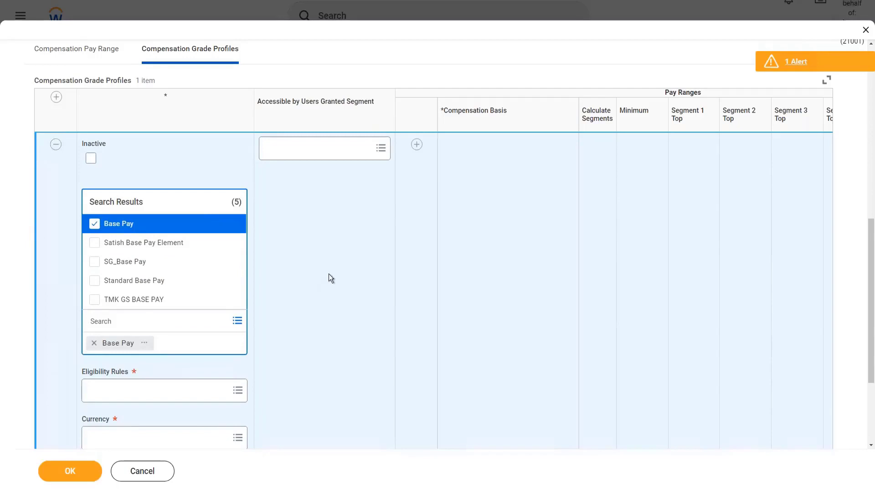
click(301, 280)
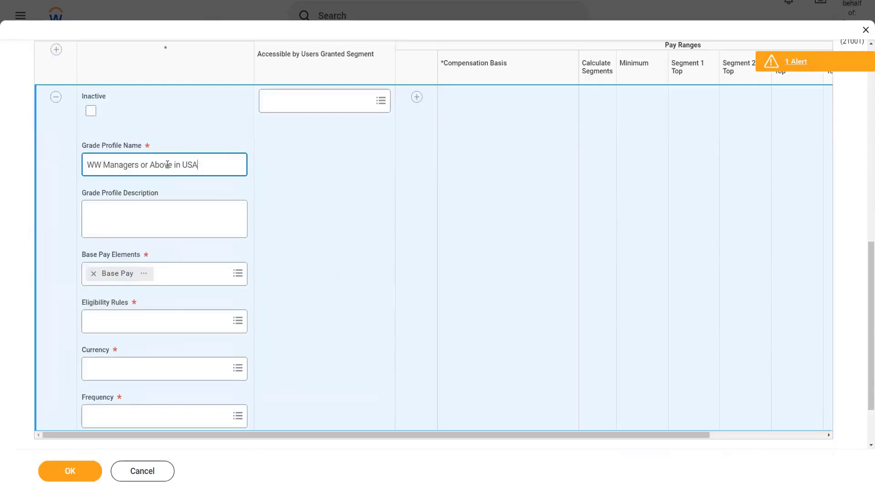
Step: Rename the grade profile to 'WW M1 - Managers in USA'
drag(103, 164, 198, 164)
text(M1)
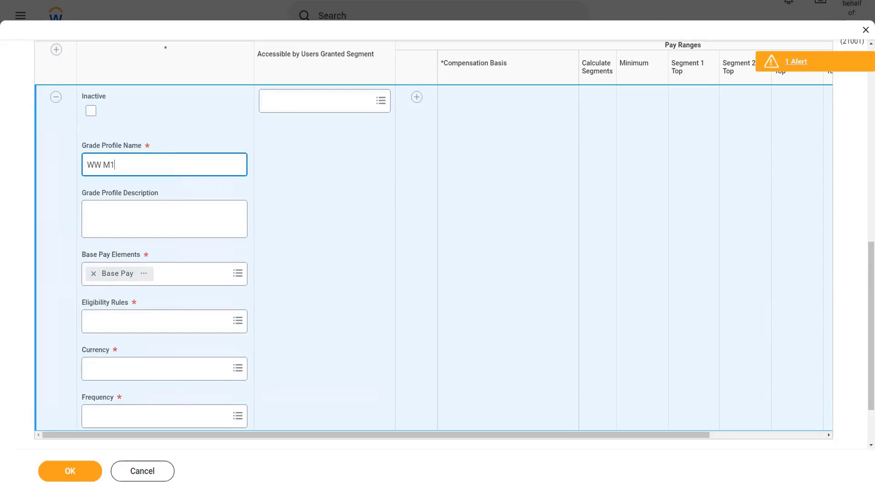
text(- Managers in USA)
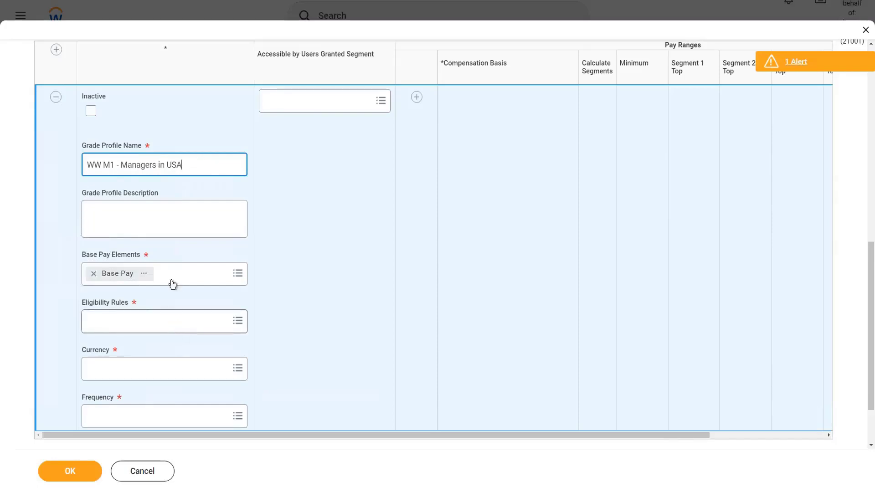
click(116, 214)
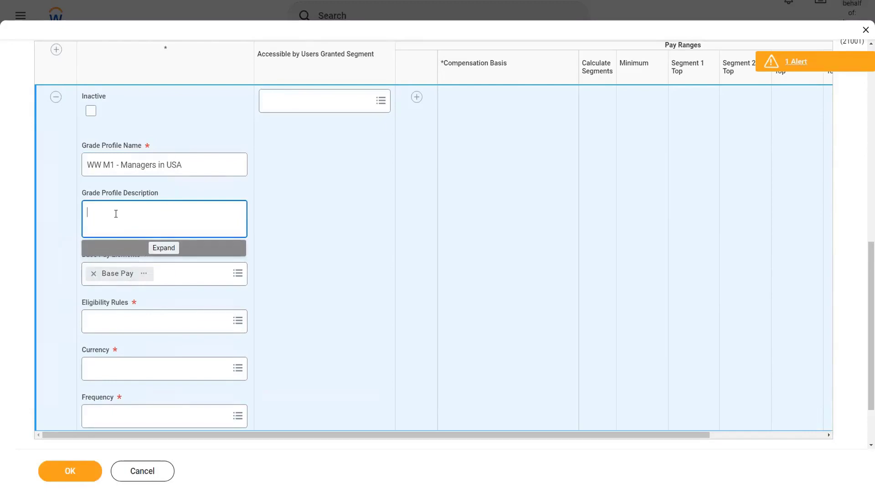
Step: Enter 'Managers or Above in the USA' as the grade profile description
text(Managers of)
key(BackSpace)
key(BackSpace)
text(r Above in the USA)
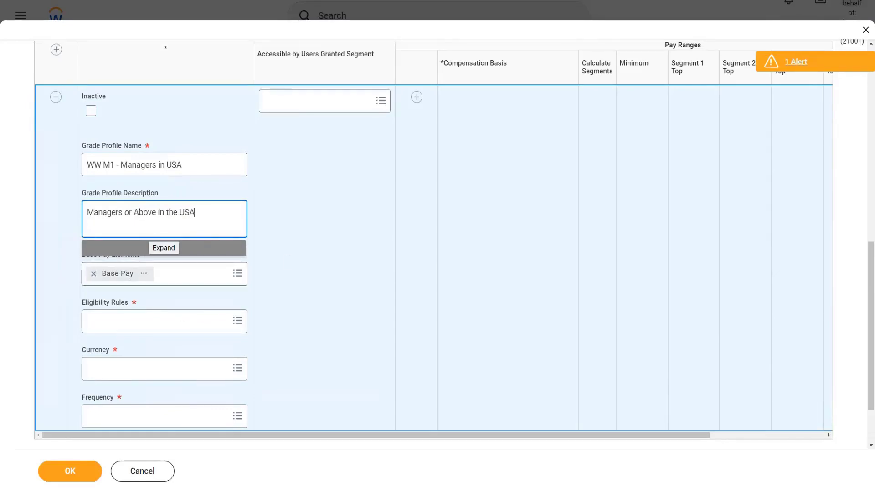
click(299, 255)
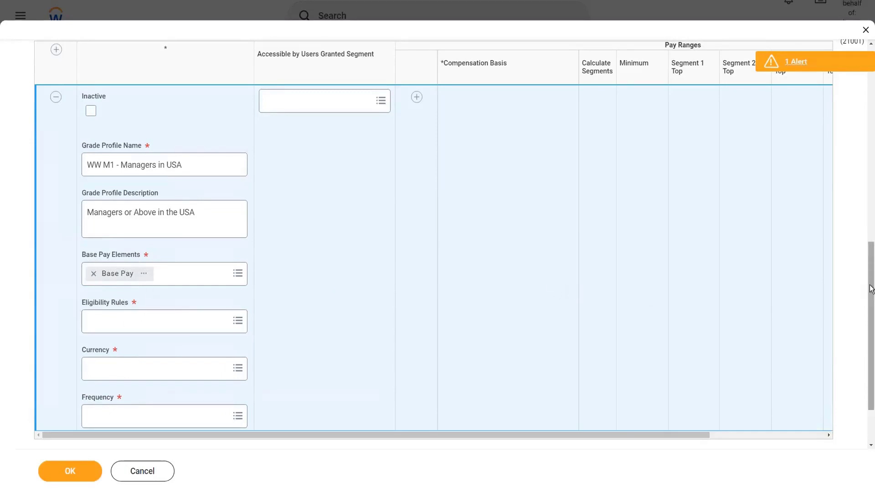
drag(871, 287, 868, 87)
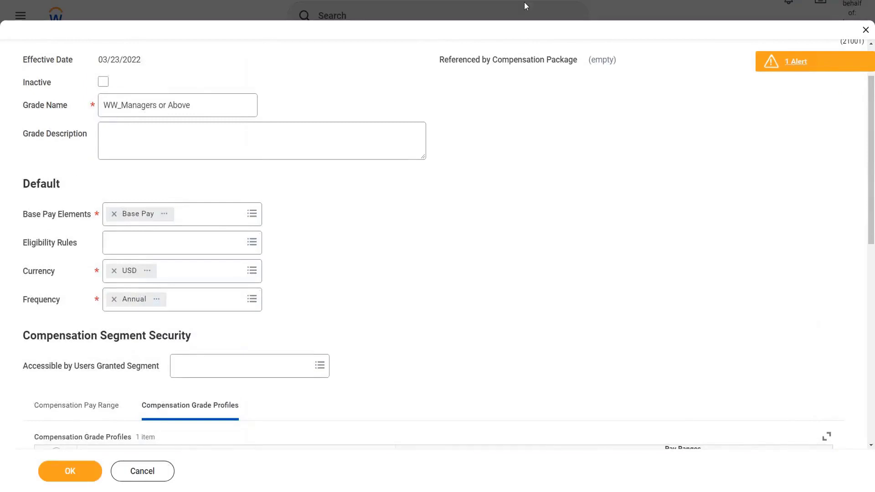
mouse_move(236, 263)
mouse_down()
mouse_move(273, 252)
mouse_move(279, 225)
mouse_move(89, 217)
mouse_move(6, 240)
mouse_move(89, 257)
mouse_move(241, 260)
mouse_up()
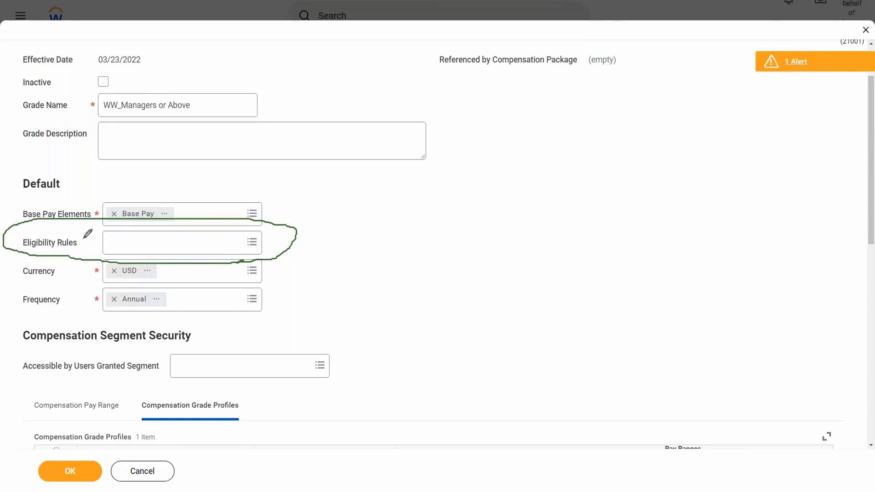
drag(86, 233, 93, 248)
click(92, 251)
key(e)
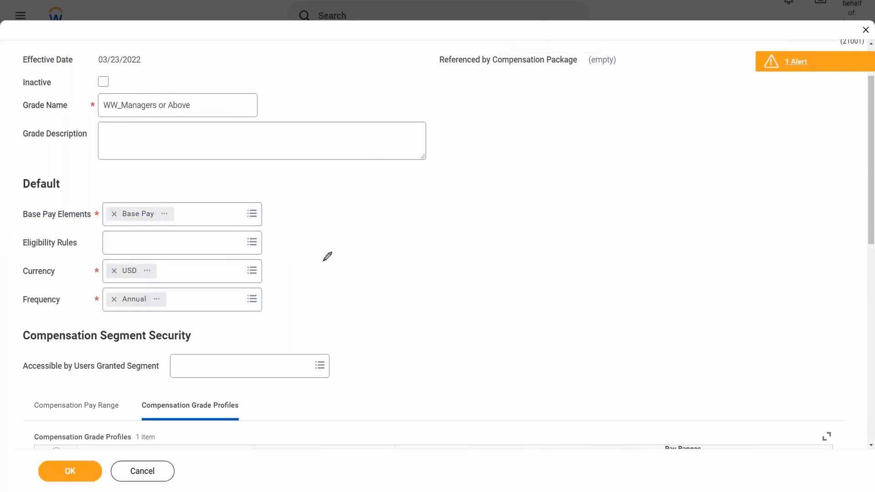
scroll(26, 318, up, 2)
drag(24, 315, 76, 313)
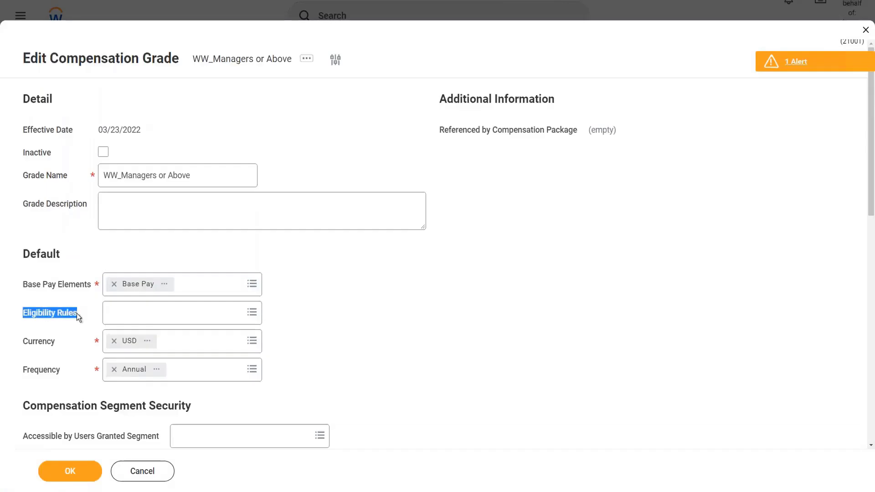
click(247, 318)
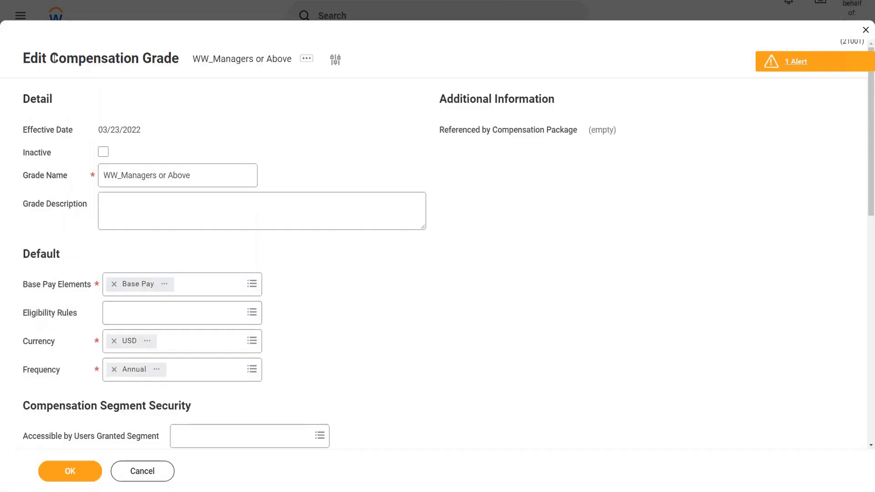
drag(50, 58, 179, 59)
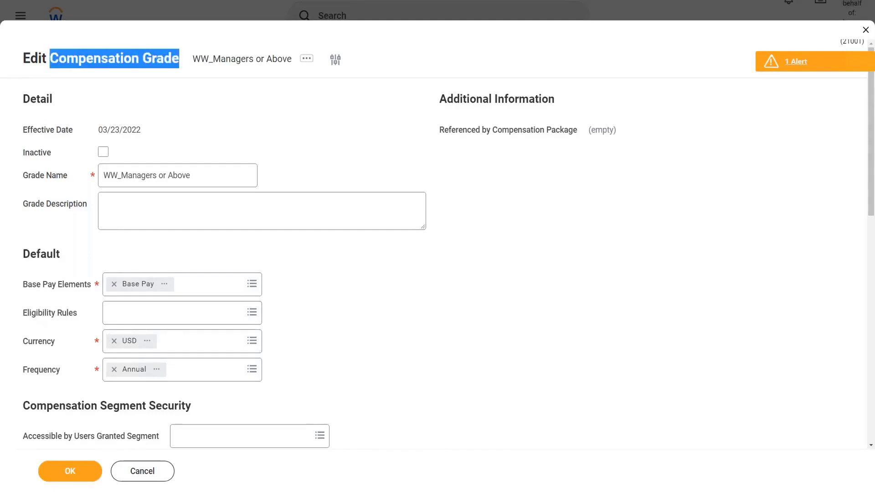
scroll(351, 208, down, 2)
scroll(351, 208, up, 2)
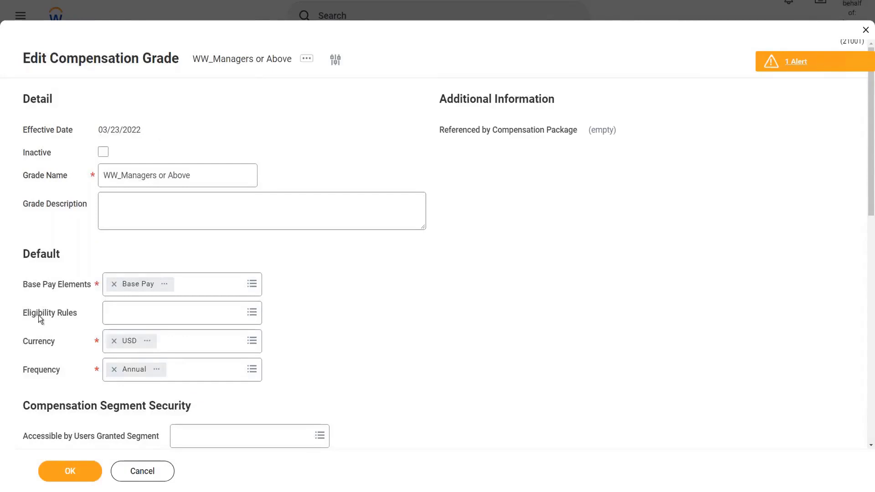
click(88, 313)
scroll(217, 257, down, 9)
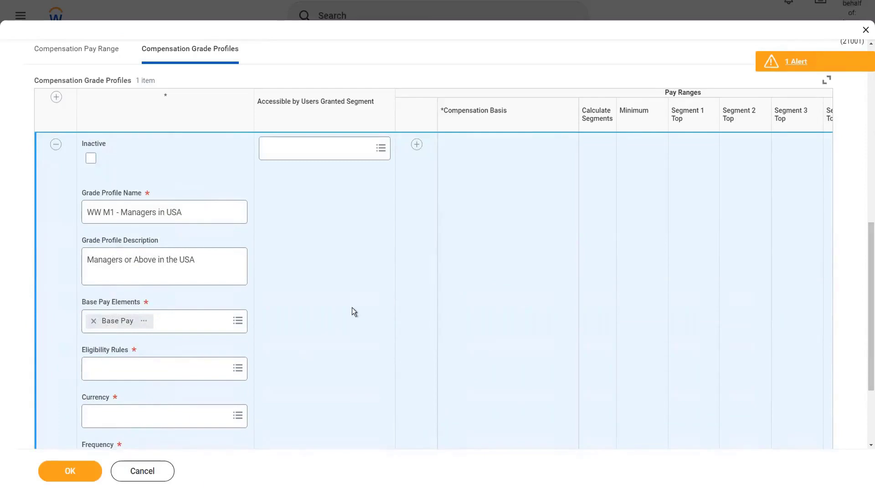
scroll(352, 307, up, 5)
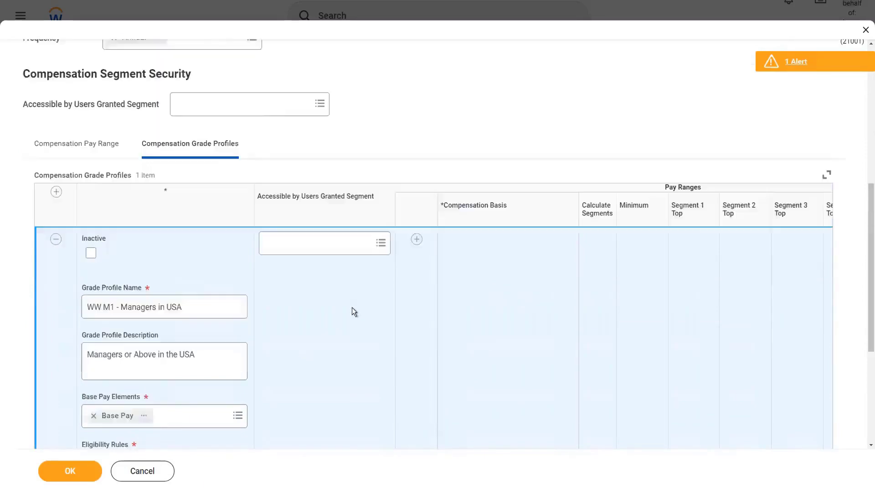
scroll(358, 302, up, 2)
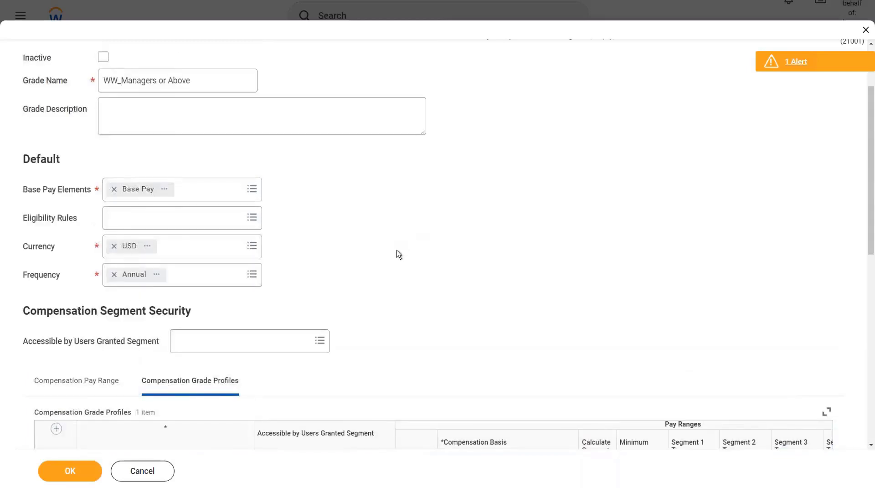
scroll(397, 250, up, 1)
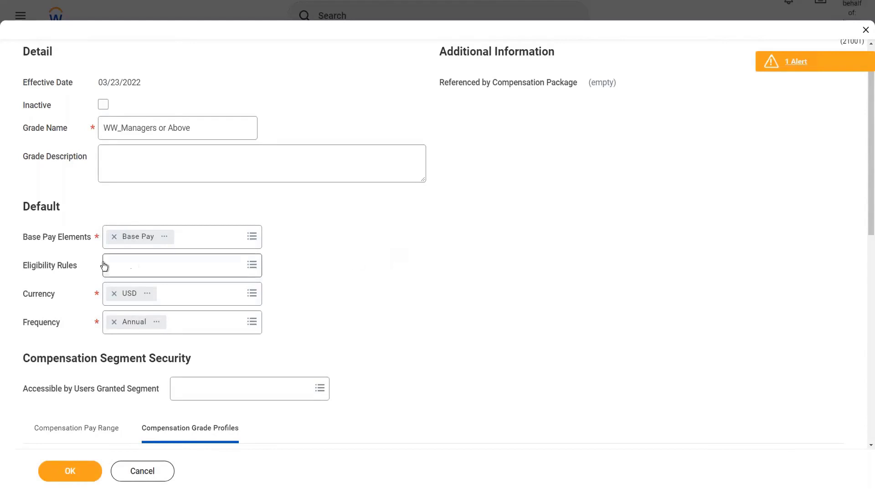
drag(43, 263, 79, 260)
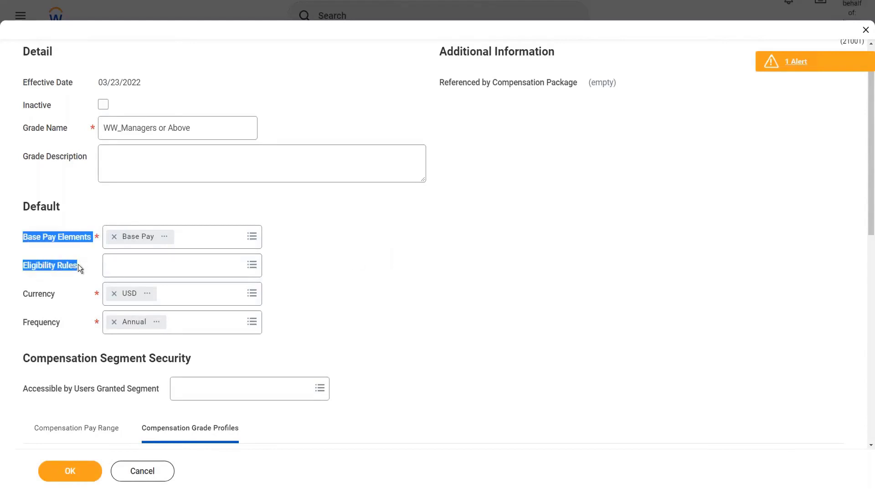
click(64, 265)
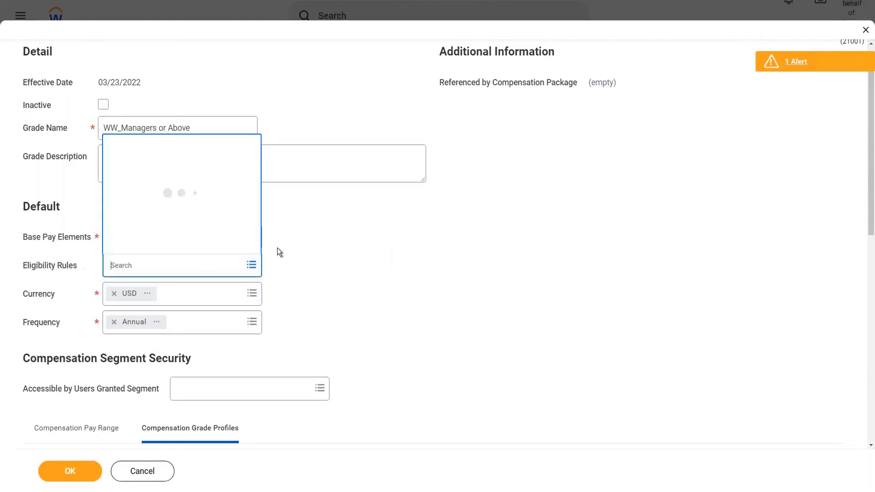
click(324, 246)
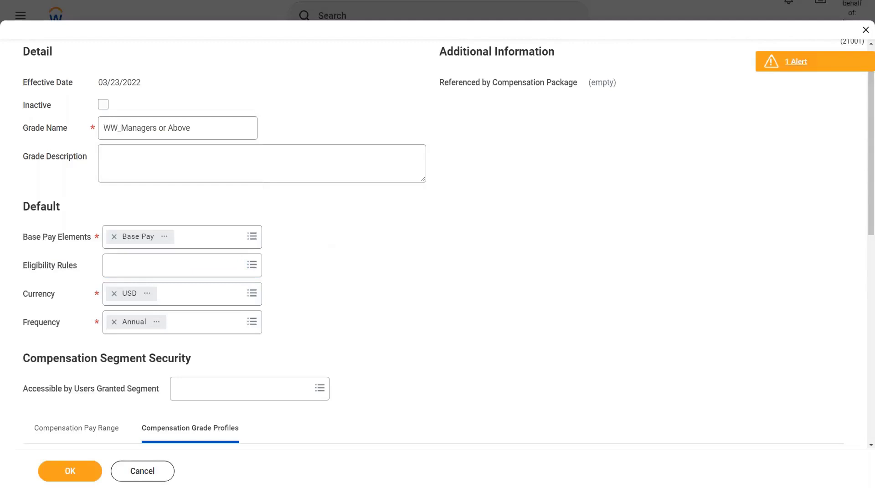
scroll(340, 246, down, 1)
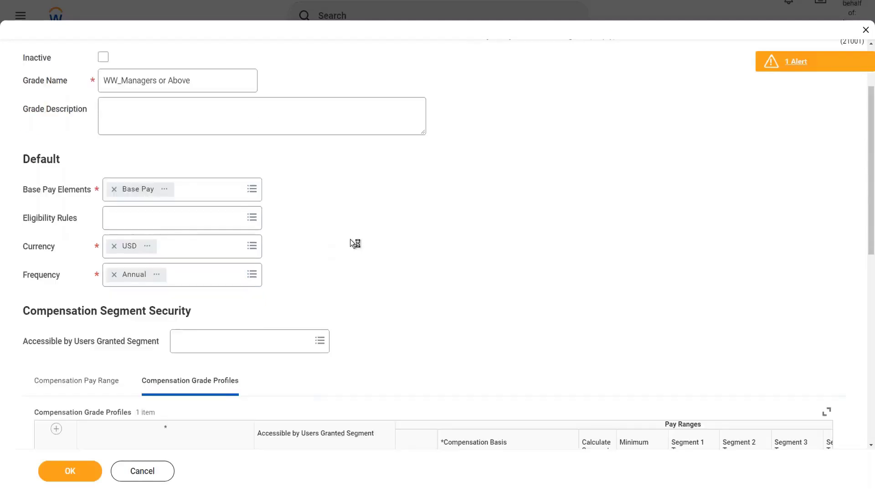